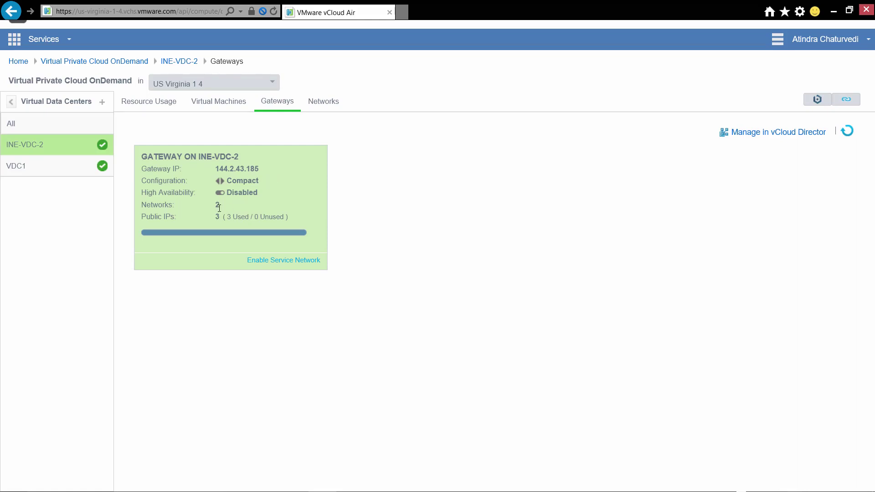
# Step: View the INE-VDC-2 networks, and open the details of the gateway on INE-VDC-2
pyautogui.click(325, 102)
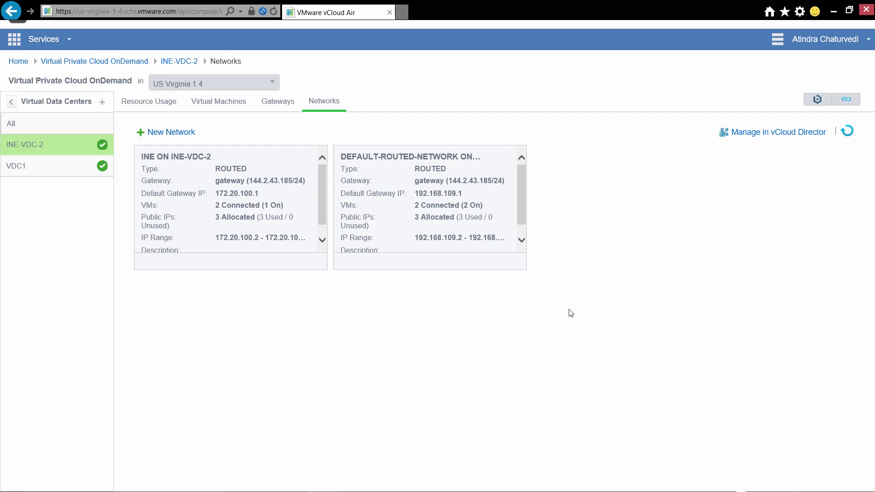
pyautogui.click(290, 103)
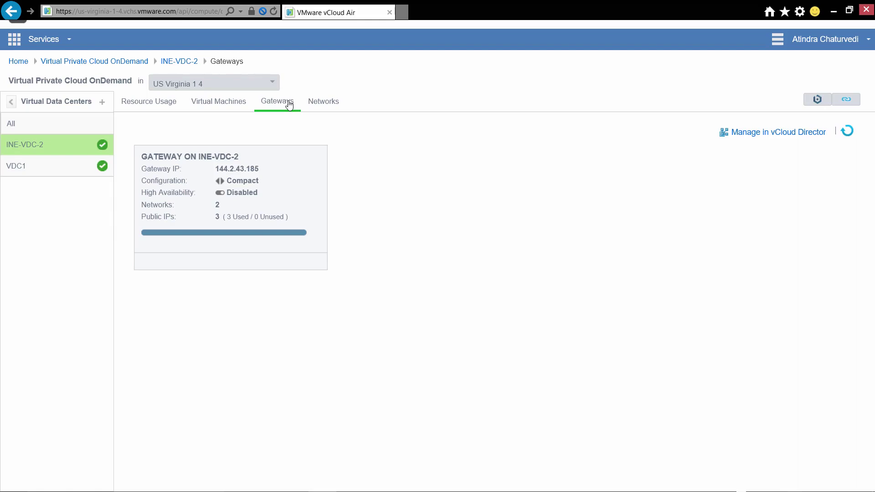
pyautogui.moveTo(283, 193)
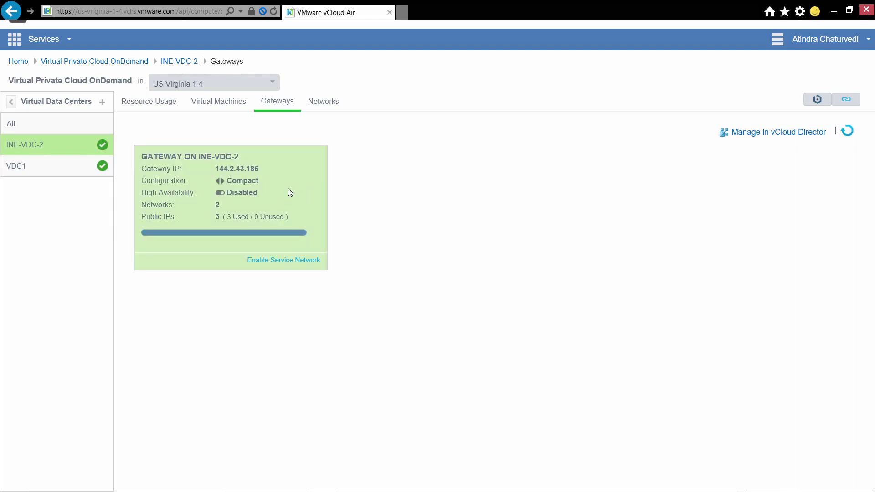
pyautogui.click(288, 189)
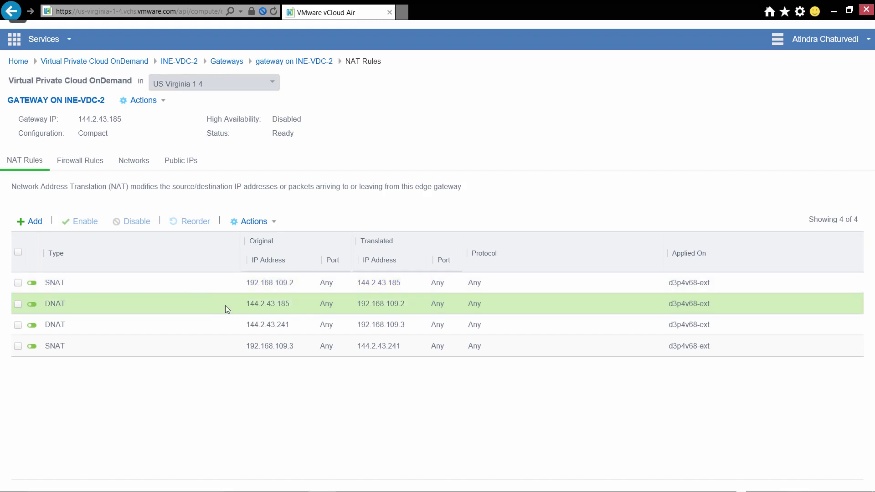
# Step: Examine the edit settings of the SNAT rule for 192.168.109.2 without changing them
pyautogui.click(17, 283)
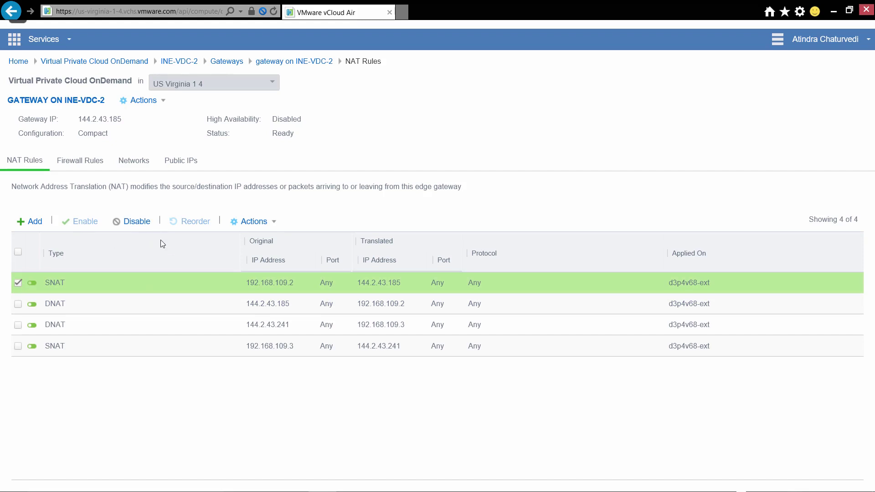
pyautogui.click(263, 225)
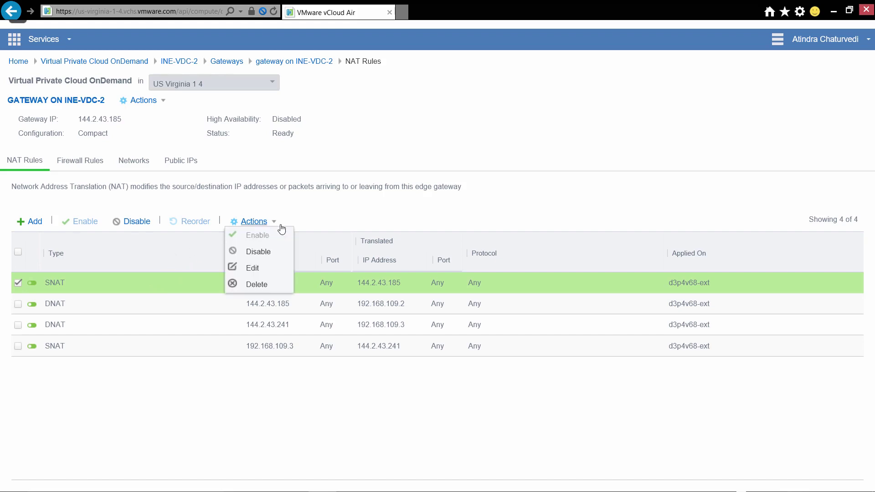
pyautogui.click(252, 268)
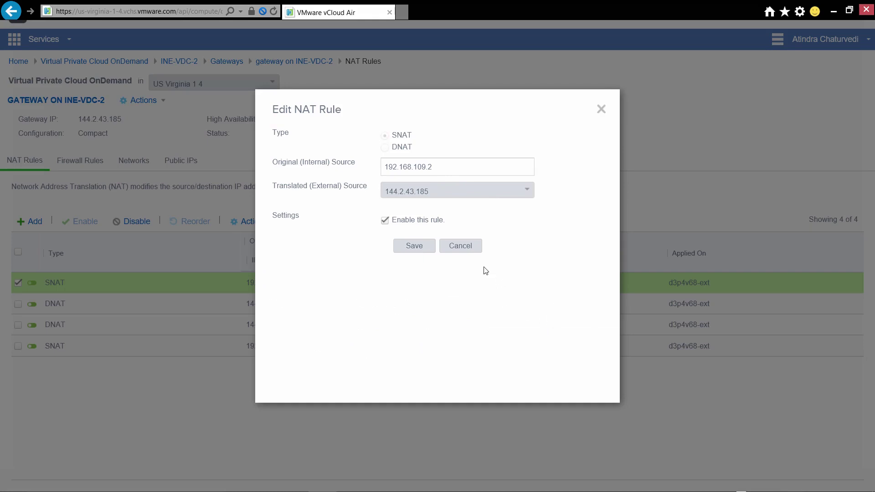
pyautogui.click(602, 109)
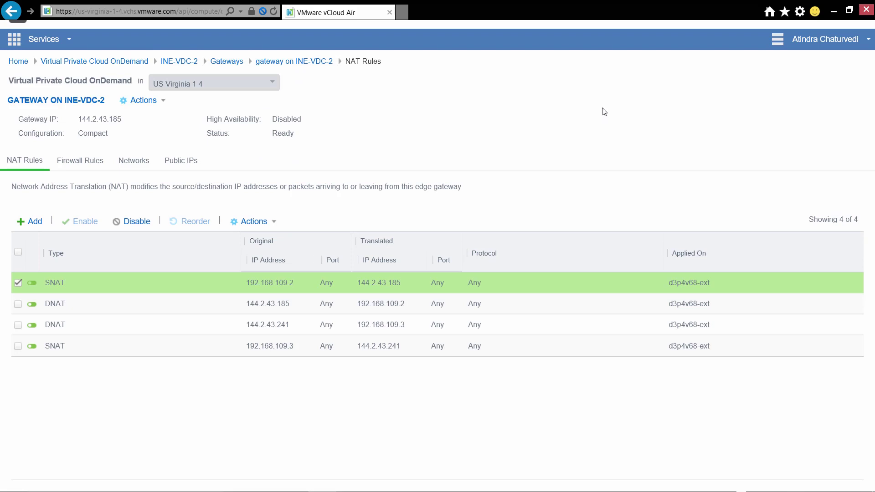
# Step: Add a disabled SNAT rule translating internal source 172.20.100.2 to external source 144.2.43.240
pyautogui.click(34, 224)
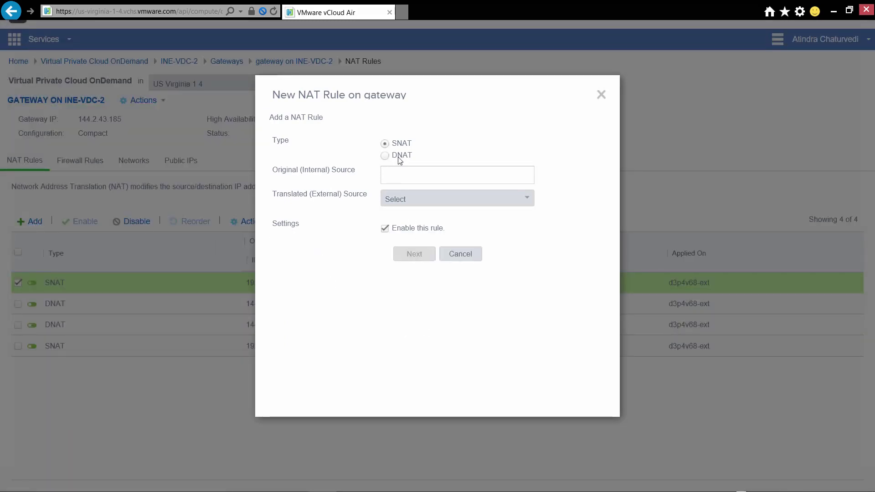
pyautogui.click(399, 174)
pyautogui.write('172.2')
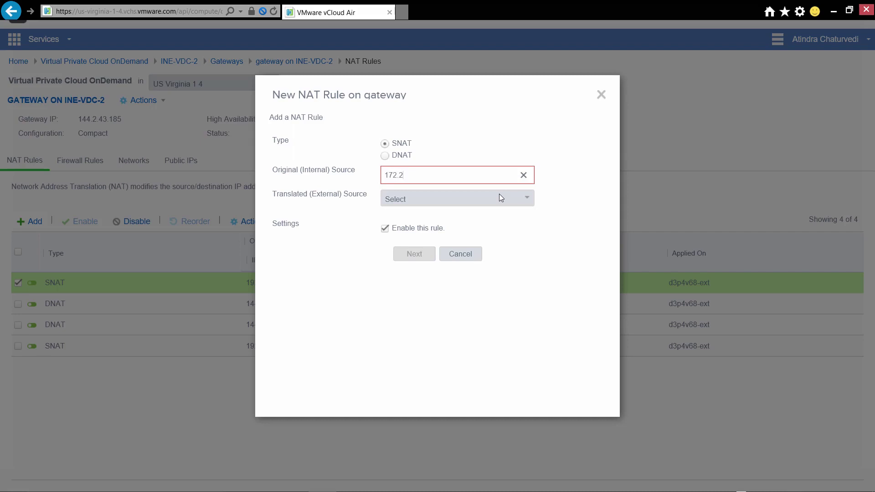
pyautogui.write('0.100.2')
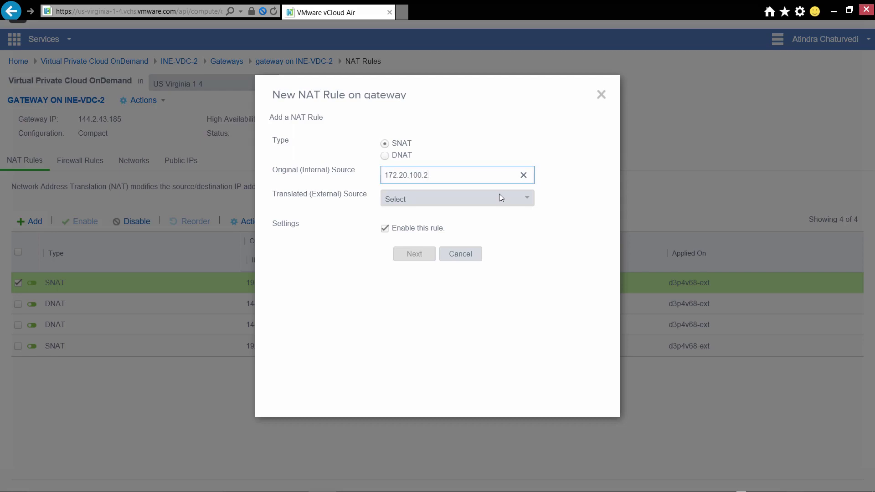
pyautogui.click(493, 201)
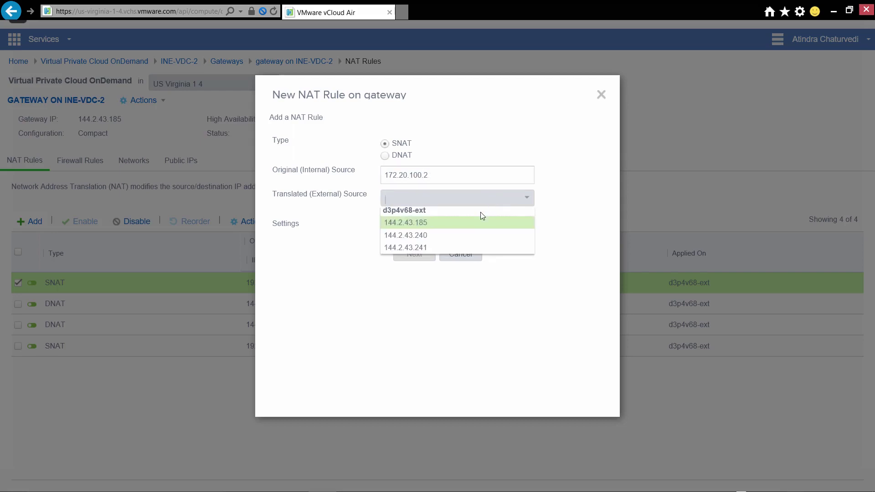
pyautogui.click(482, 235)
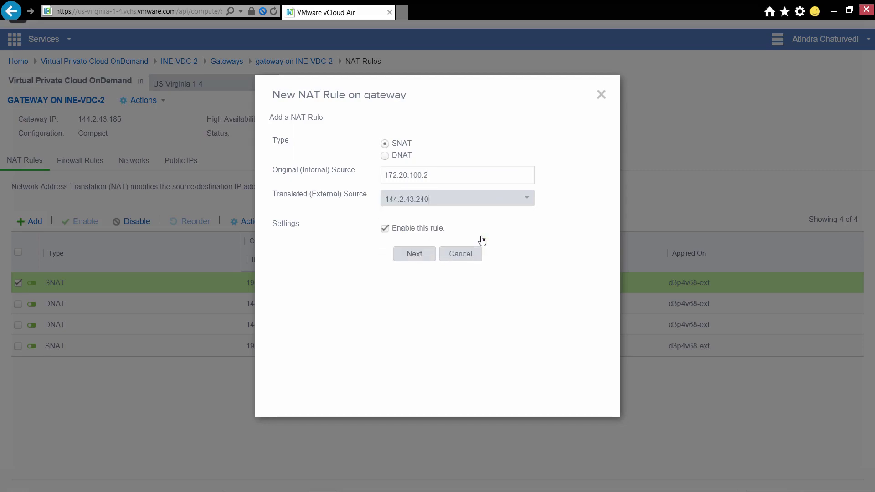
pyautogui.click(384, 230)
pyautogui.click(410, 257)
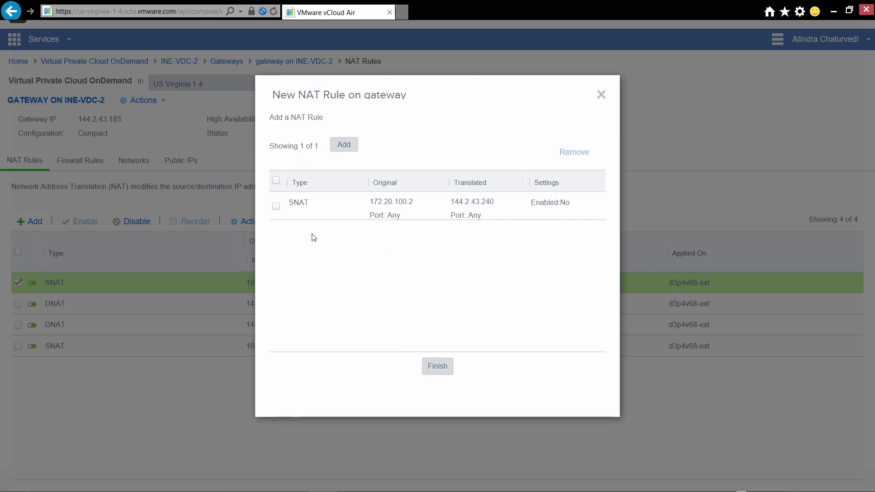
pyautogui.click(275, 206)
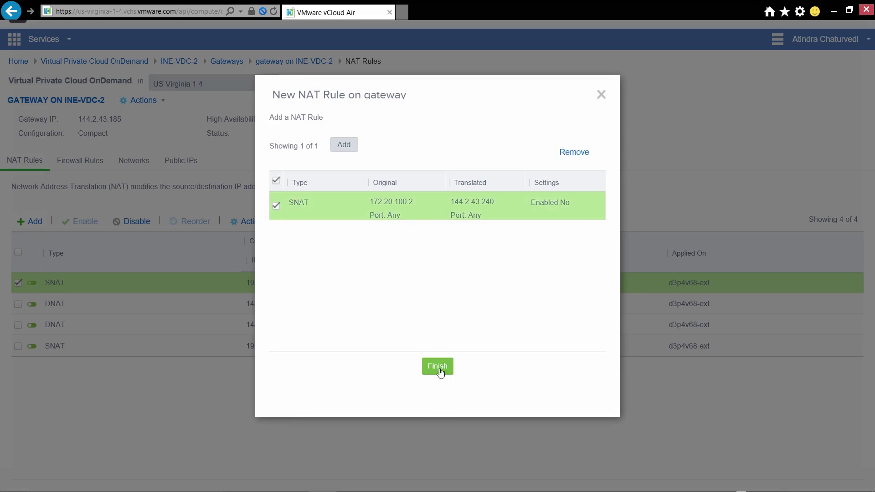
pyautogui.click(439, 370)
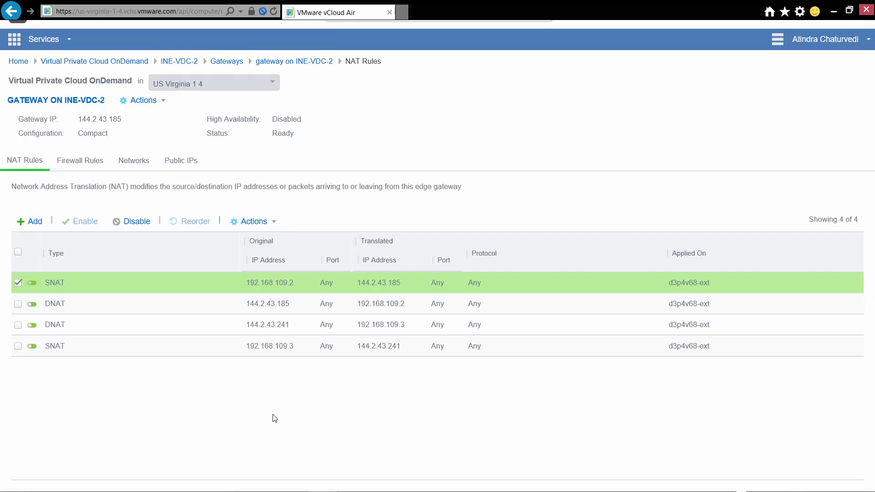
pyautogui.click(100, 281)
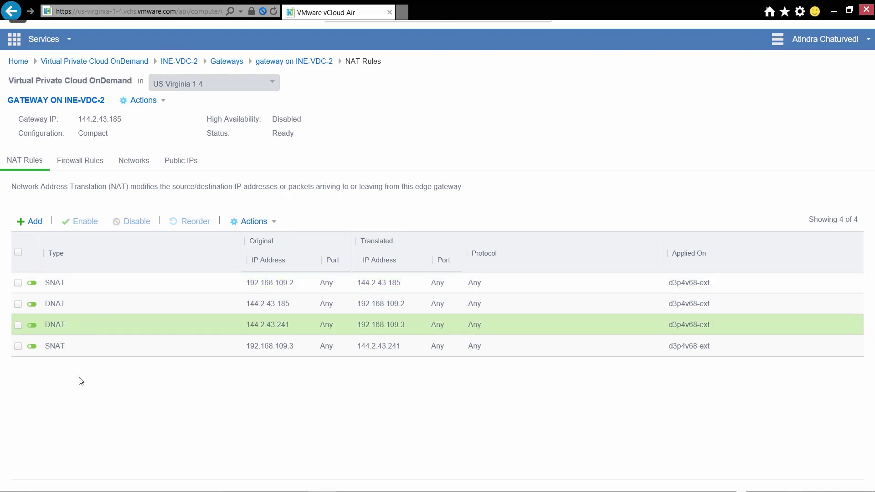
pyautogui.click(38, 226)
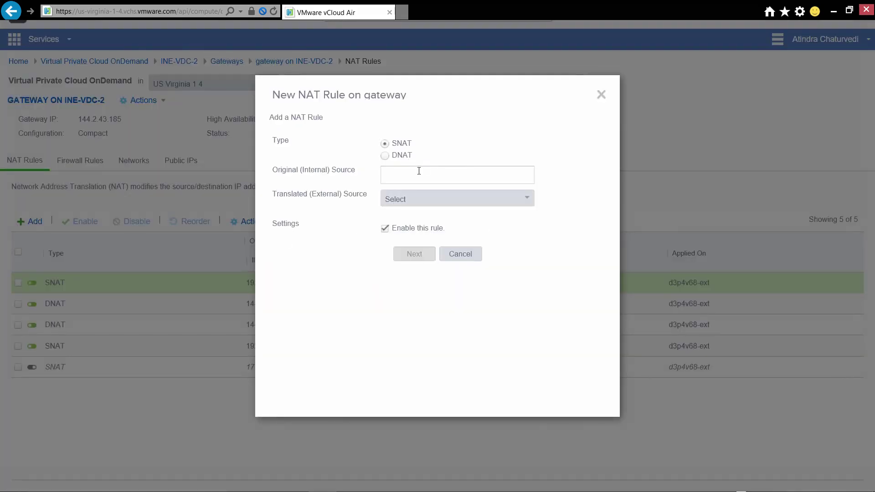
pyautogui.click(413, 173)
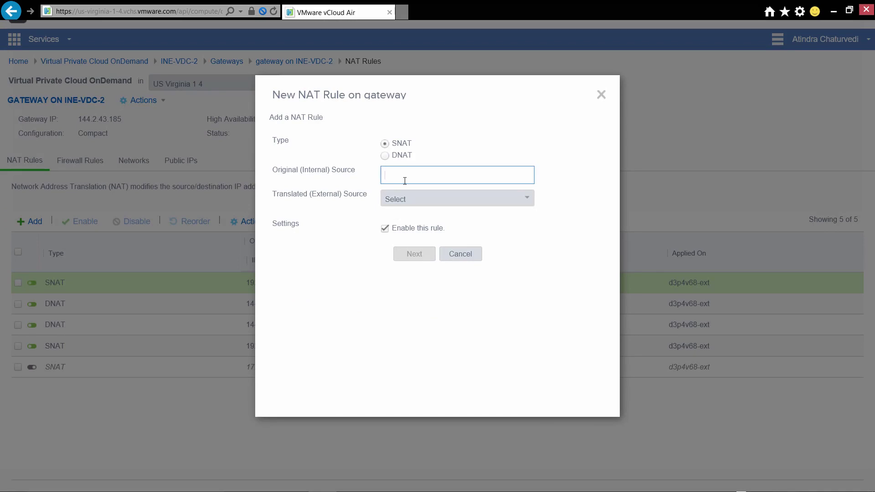
pyautogui.write('172')
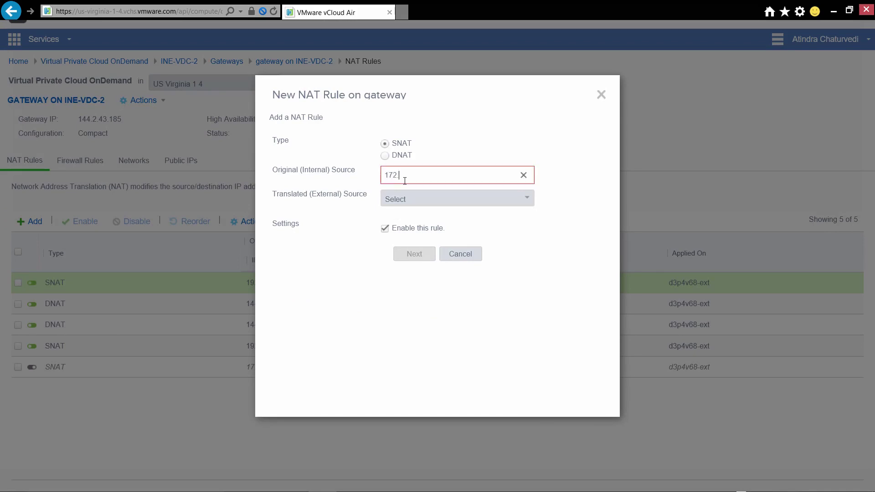
pyautogui.write('.20.')
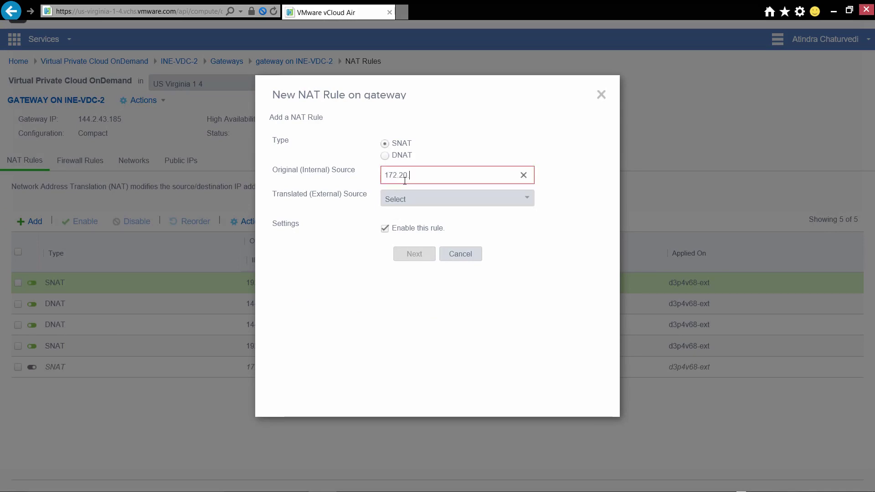
pyautogui.write('100.2')
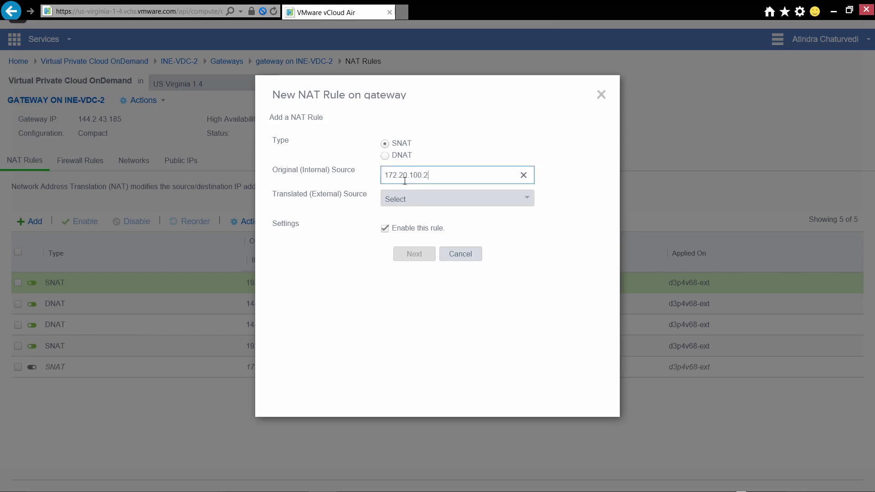
pyautogui.click(424, 198)
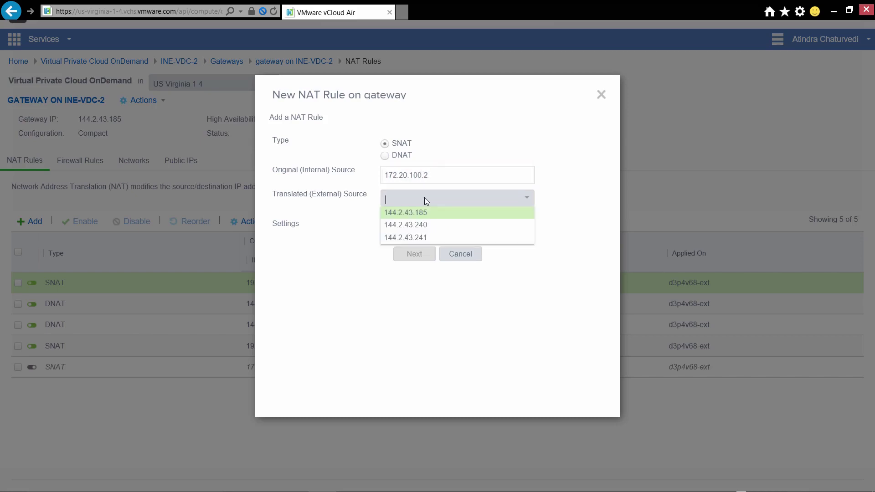
pyautogui.click(439, 225)
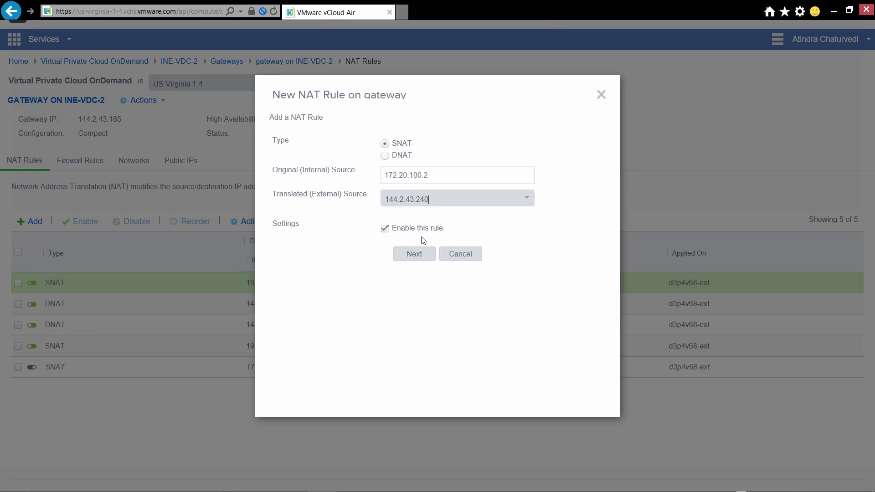
pyautogui.click(410, 254)
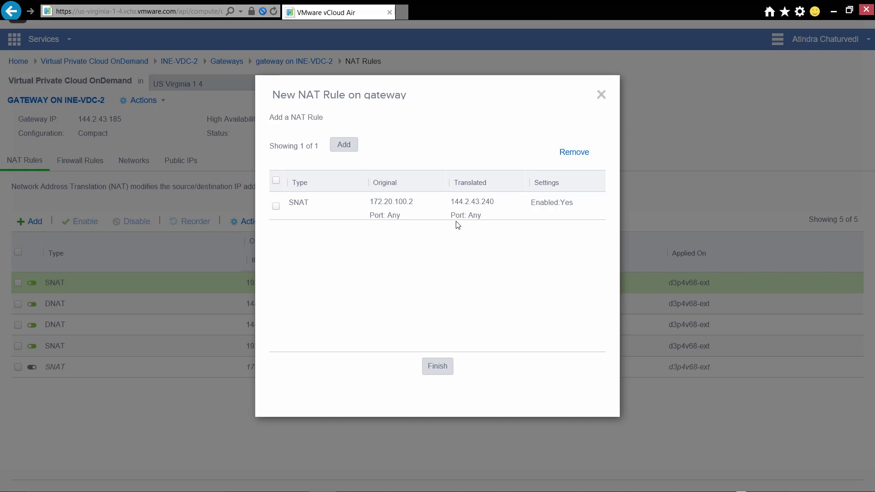
pyautogui.click(276, 207)
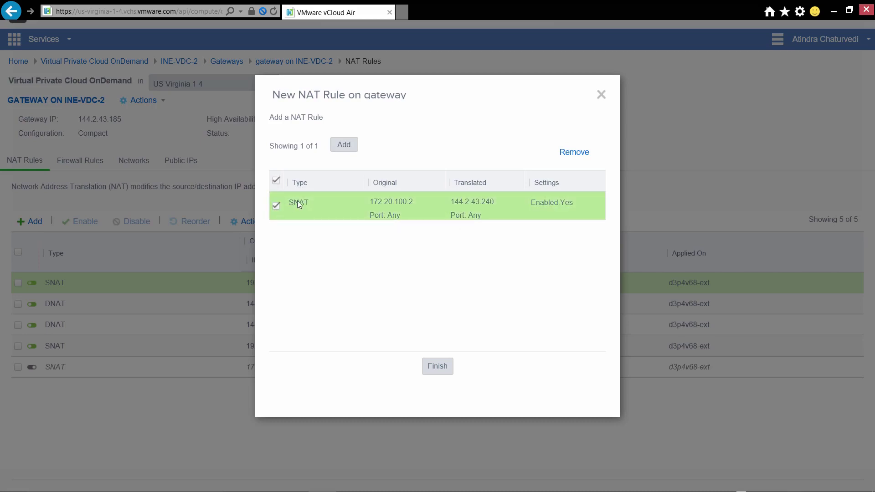
pyautogui.click(574, 153)
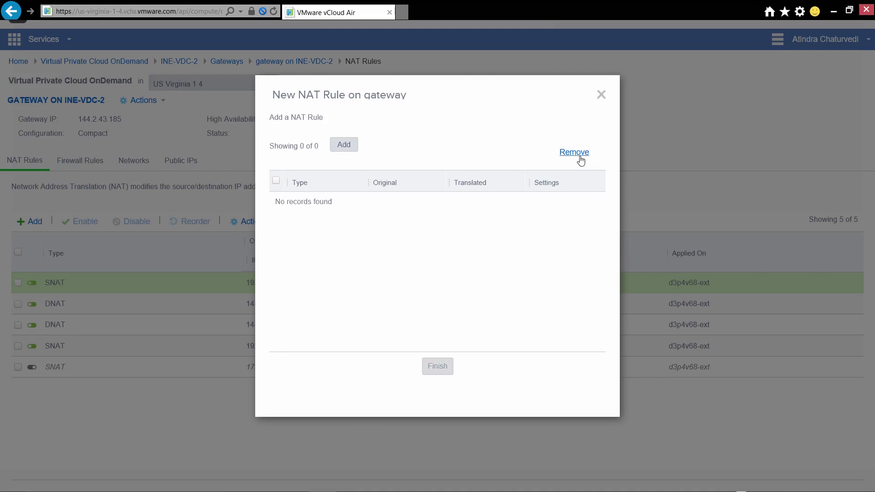
pyautogui.click(601, 94)
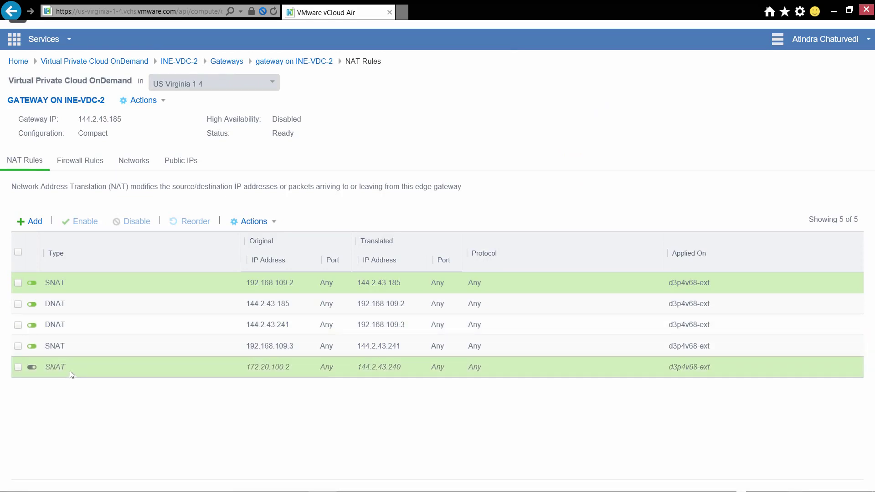
# Step: Delete the disabled SNAT rule for 172.20.100.2 from the gateway's NAT rules
pyautogui.click(18, 367)
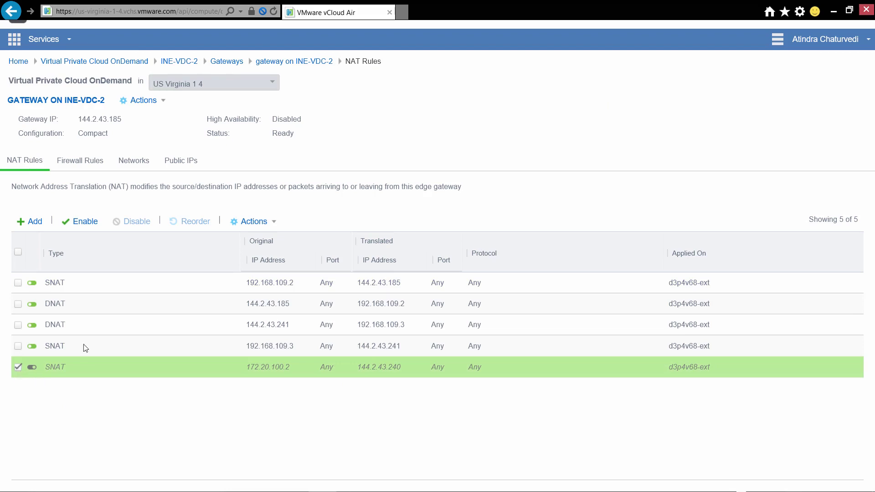
pyautogui.click(266, 224)
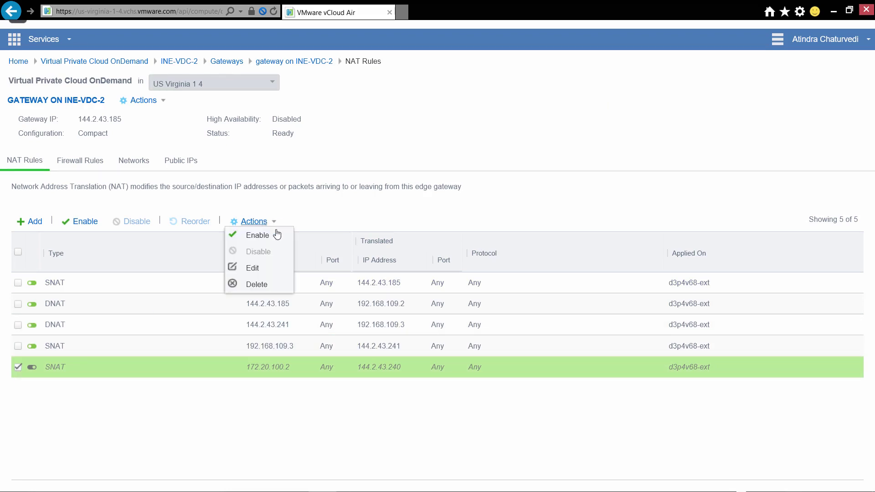
pyautogui.click(257, 285)
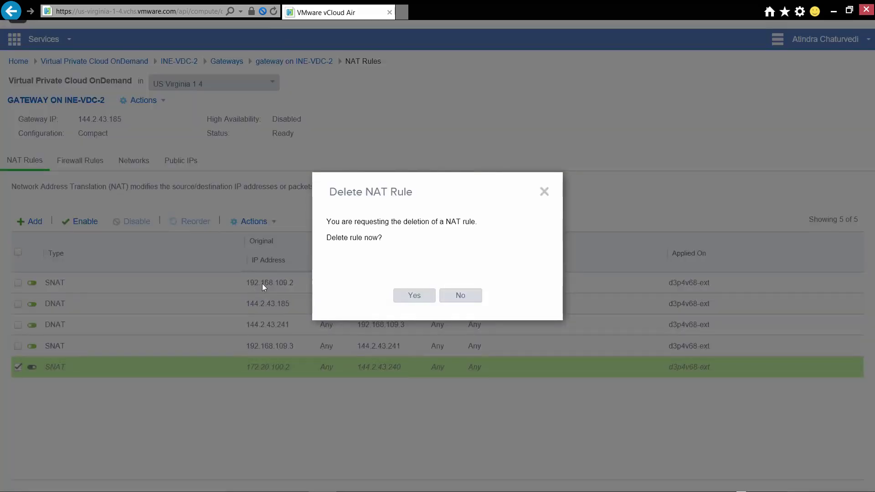
pyautogui.click(409, 298)
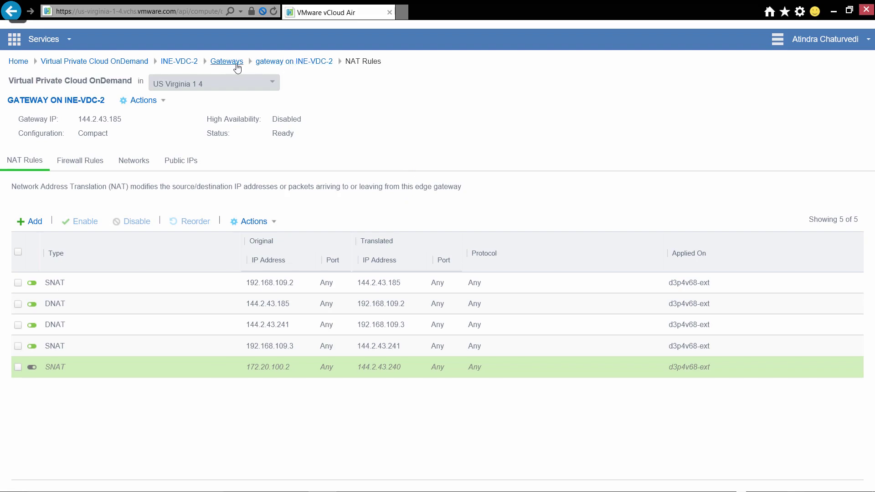
# Step: Return to the INE-VDC-2 gateways, open their management in vCloud Director, and dismiss the Flash cookies warning
pyautogui.click(232, 62)
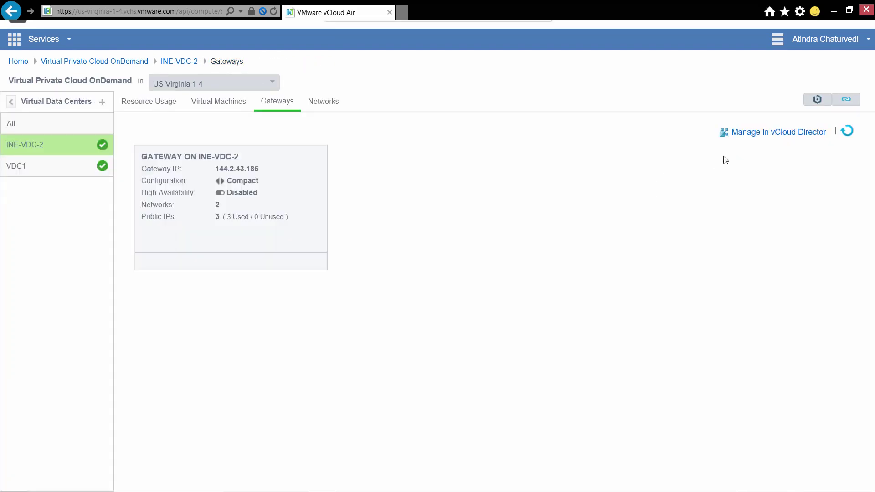
pyautogui.moveTo(285, 201)
pyautogui.click(753, 135)
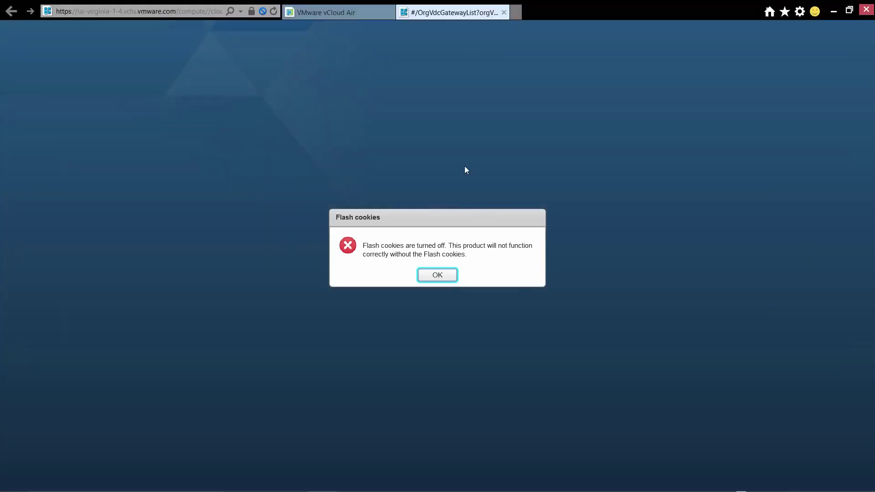
pyautogui.click(437, 276)
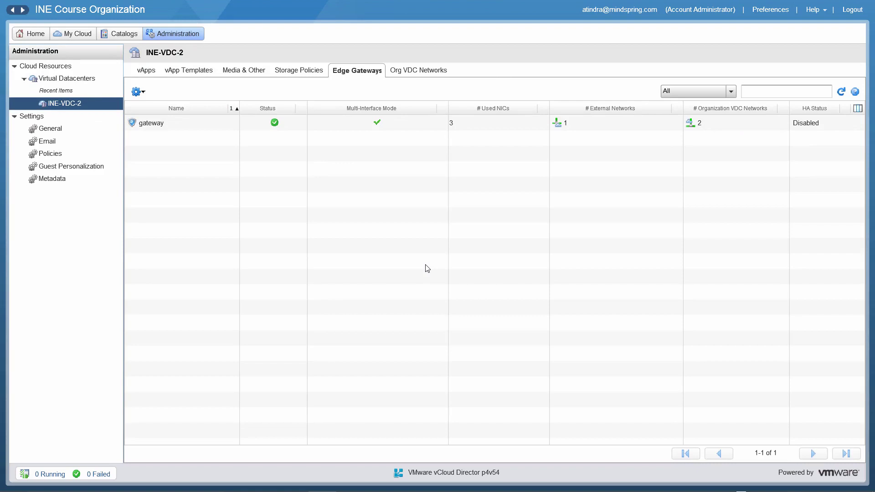
# Step: Open the service configuration of the edge gateway in INE-VDC-2 and view its NAT rules
pyautogui.click(160, 130)
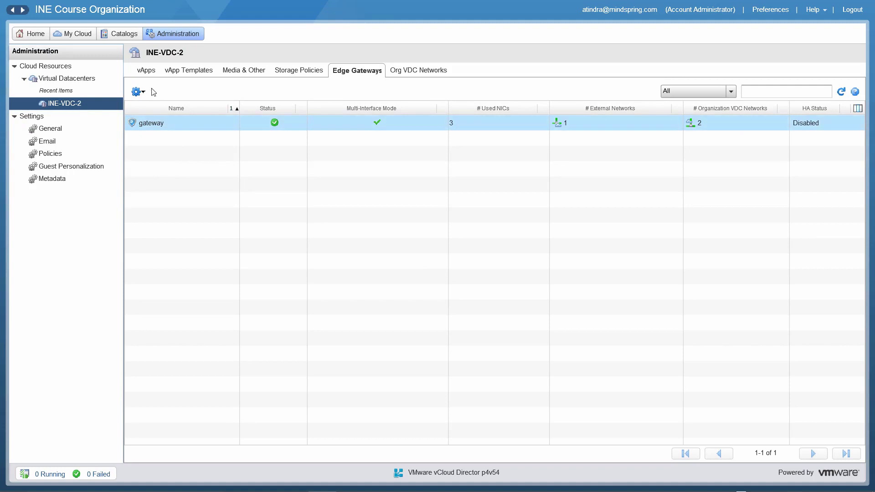
pyautogui.click(137, 92)
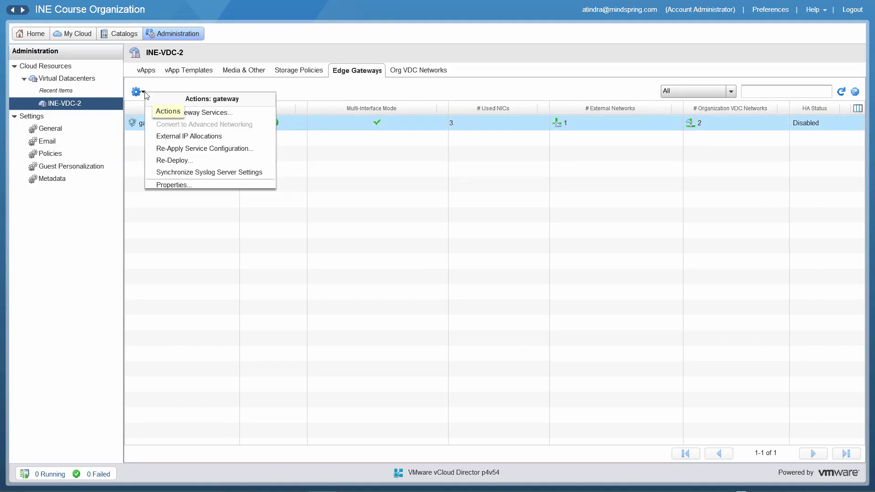
pyautogui.click(217, 118)
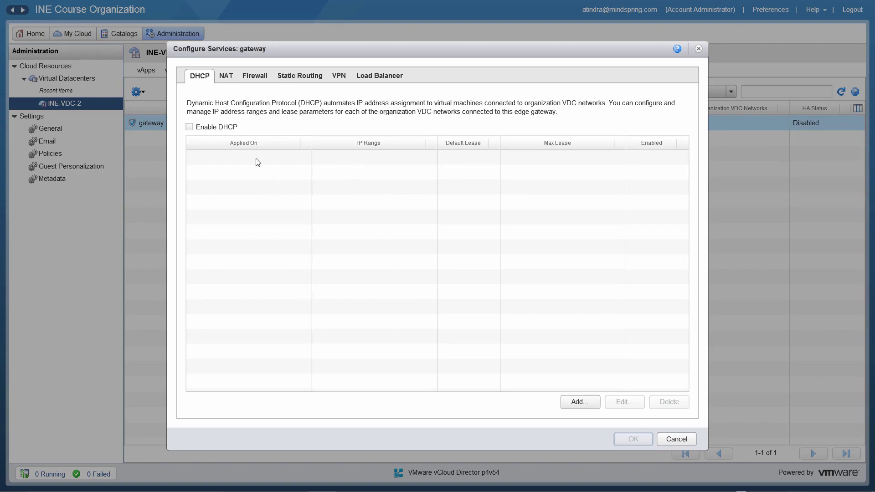
pyautogui.click(229, 77)
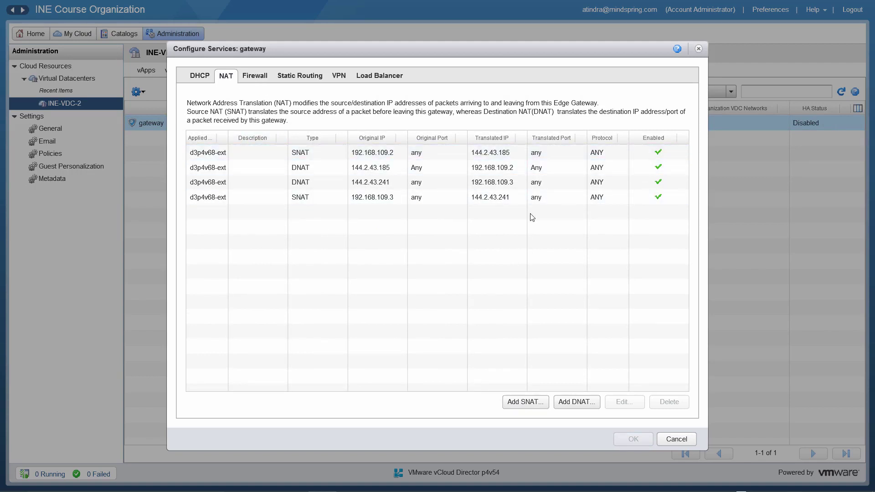
# Step: Add a disabled source NAT rule on default-routed-network translating internal source 172.20.100.2 to external source 144.2.43.240
pyautogui.click(523, 404)
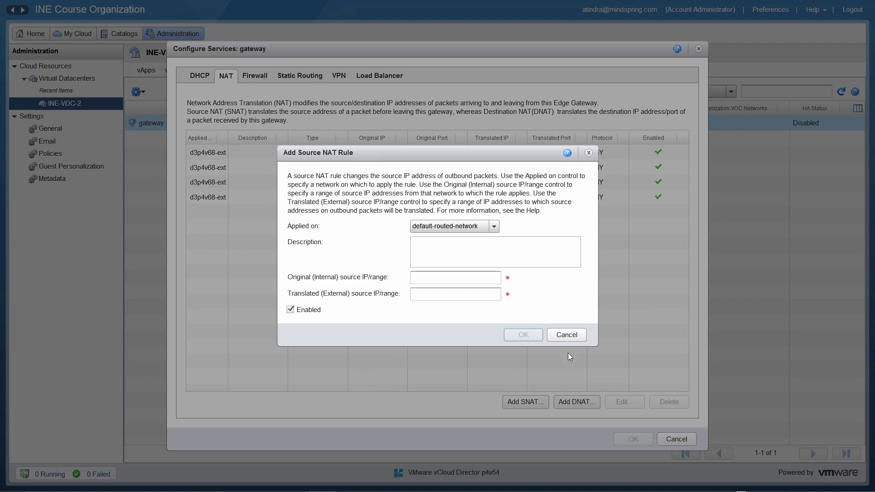
pyautogui.click(450, 278)
pyautogui.write('17')
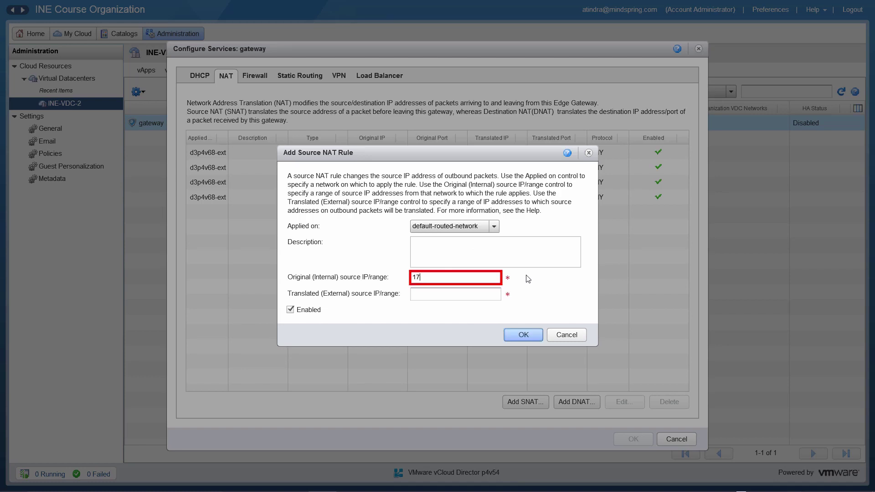
pyautogui.write('2.20.100.2')
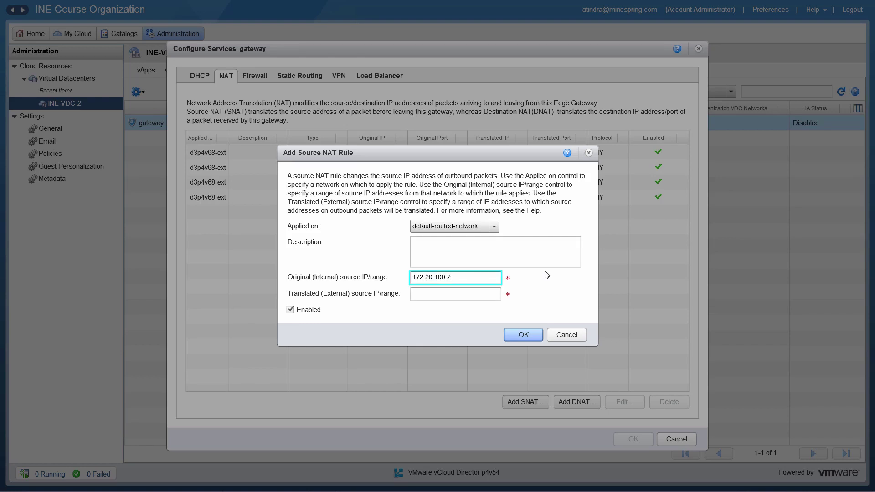
pyautogui.click(486, 296)
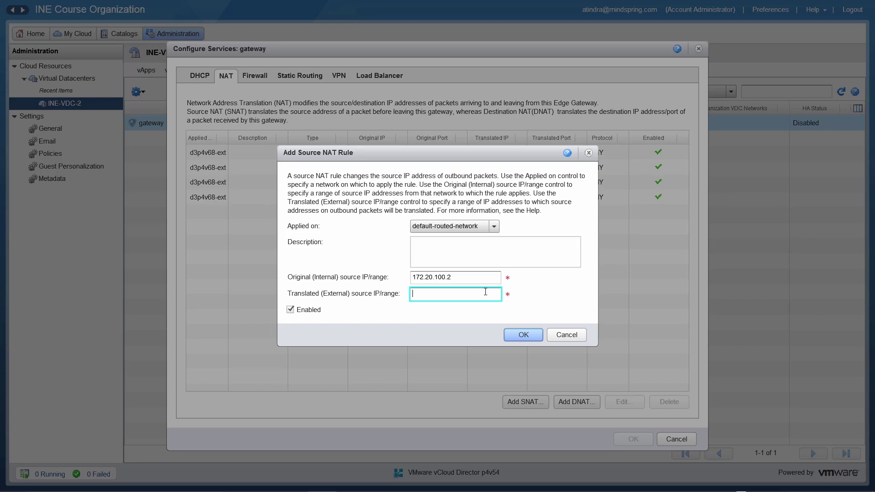
pyautogui.write('144.2')
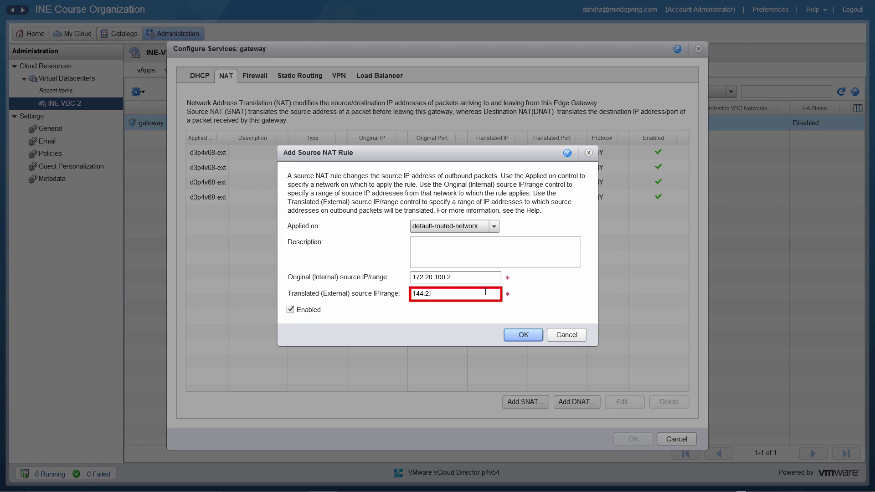
pyautogui.write('.43.240')
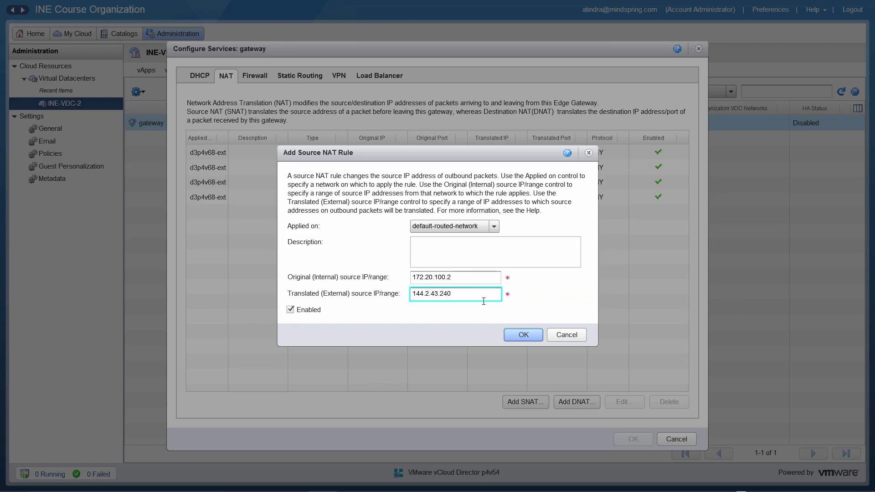
pyautogui.click(291, 312)
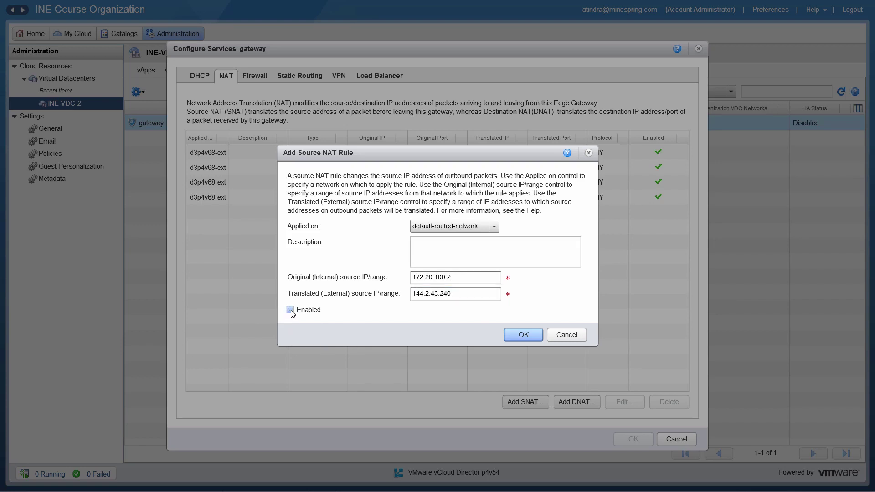
pyautogui.click(518, 334)
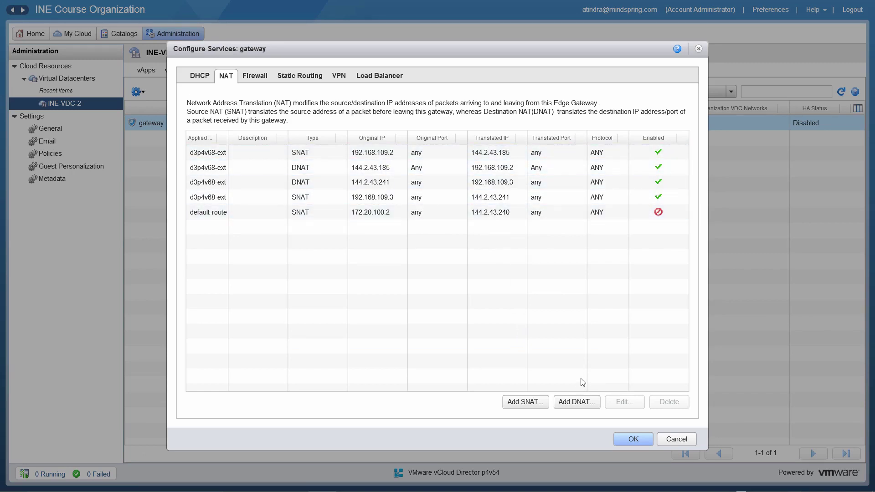
# Step: Edit the source NAT rule for 172.20.100.2 so that it is enabled
pyautogui.click(274, 213)
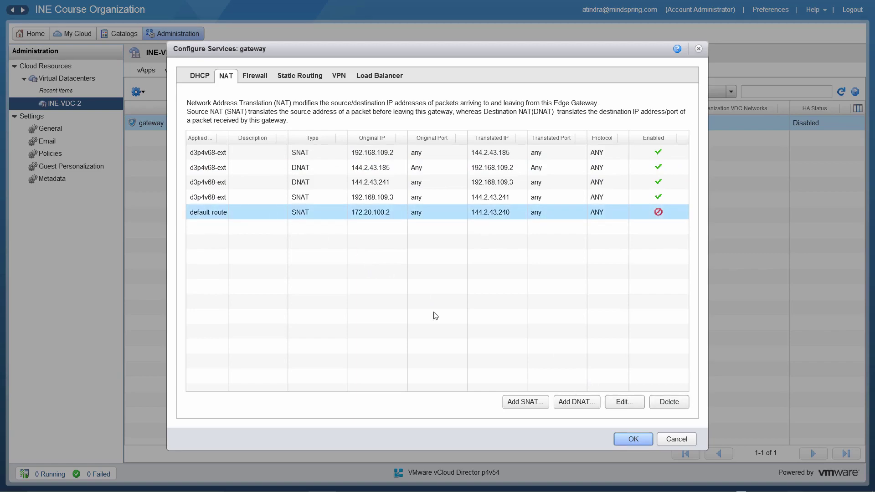
pyautogui.click(633, 402)
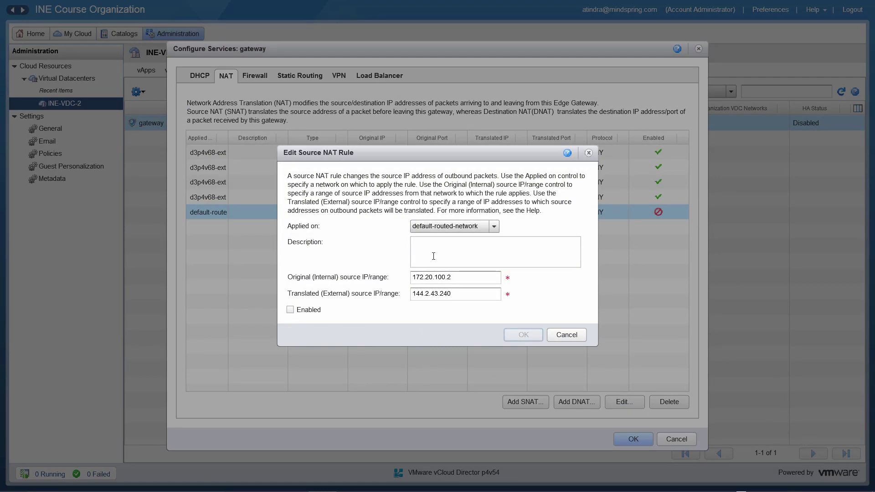
pyautogui.click(290, 310)
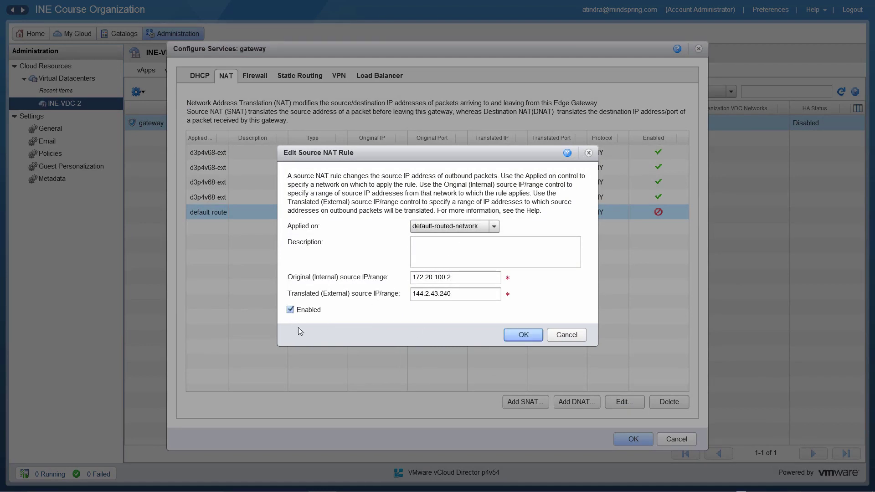
pyautogui.click(523, 335)
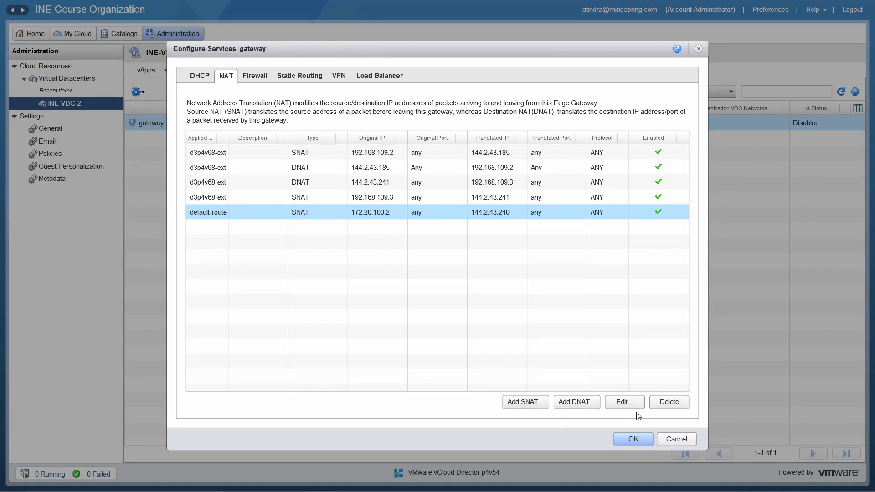
# Step: Delete the source NAT rule for 172.20.100.2 from the gateway's NAT rules
pyautogui.click(666, 404)
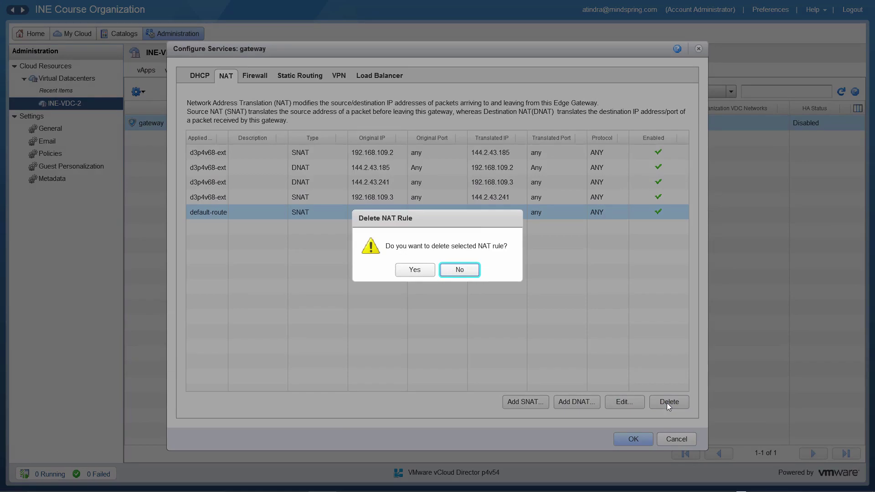
pyautogui.click(414, 270)
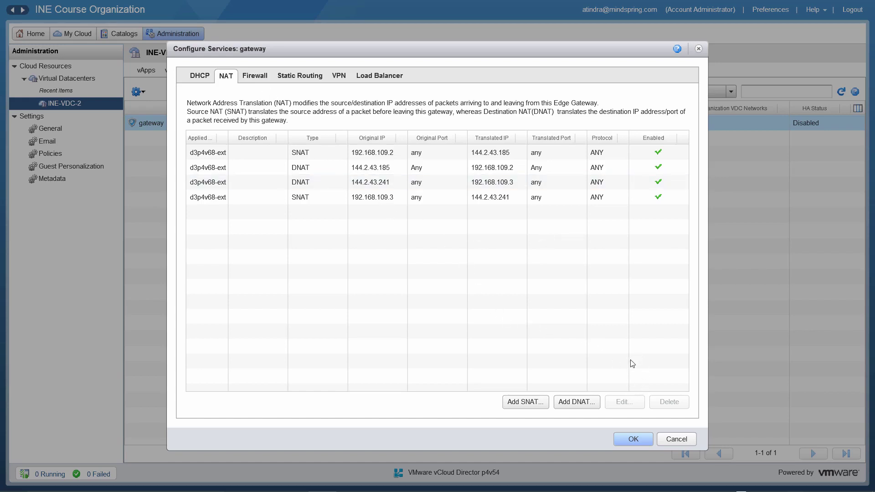
# Step: Cancel the gateway service configuration and close the vCloud Director page to return to vCloud Air
pyautogui.click(682, 444)
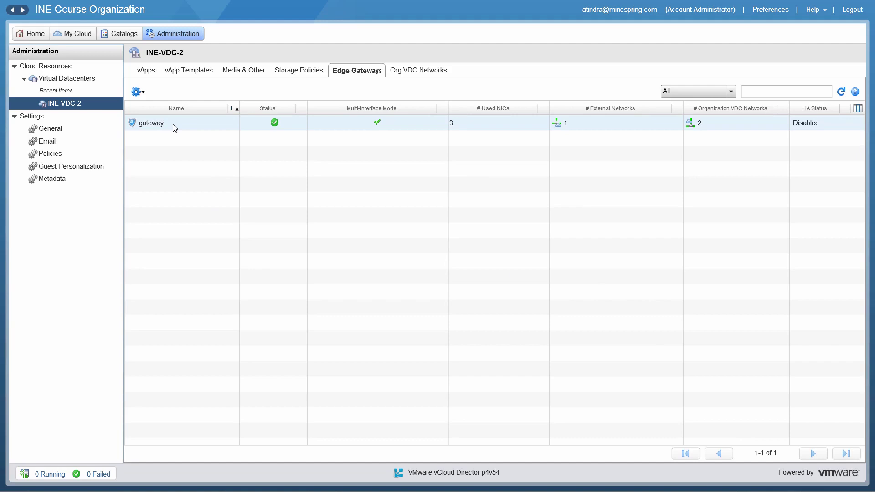
pyautogui.moveTo(400, 3)
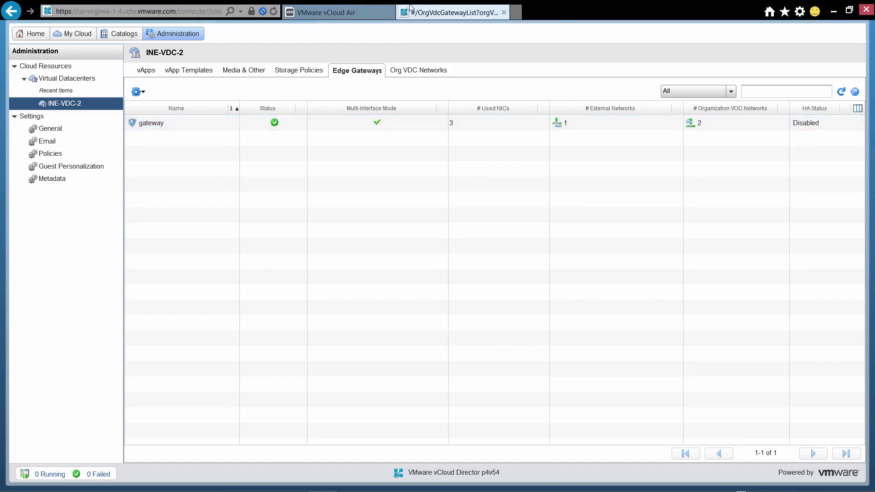
pyautogui.click(503, 12)
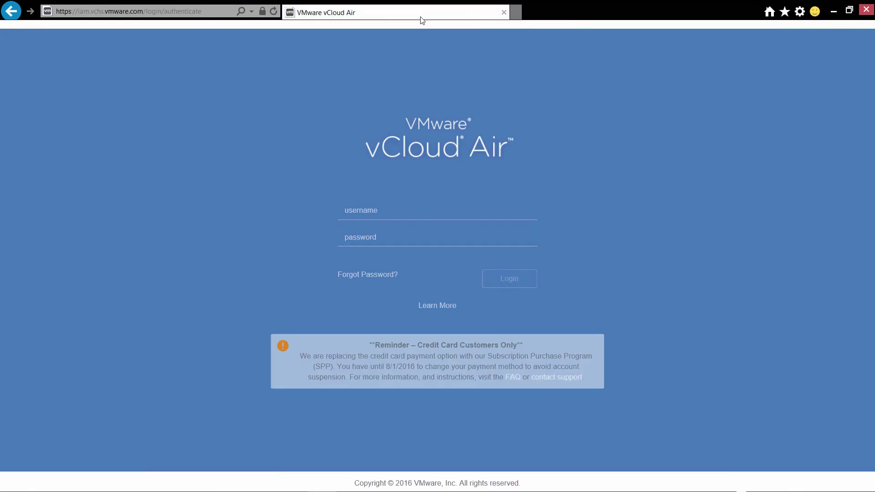